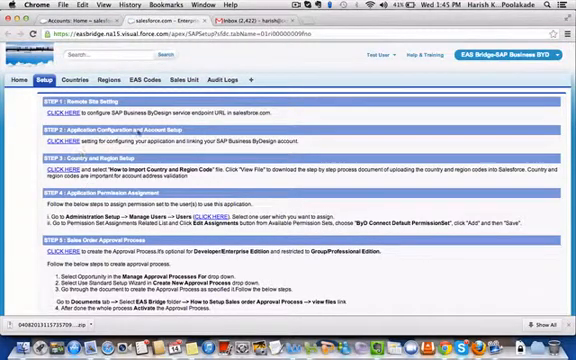
scroll(48, 80, "down", 1)
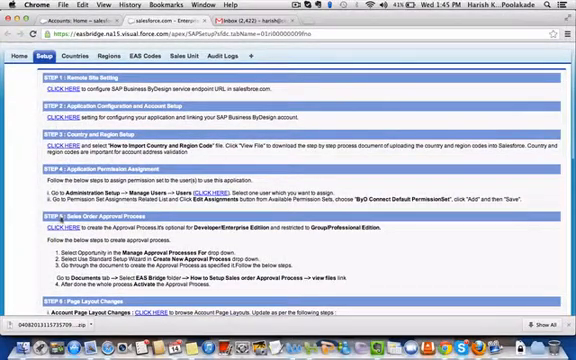
scroll(62, 222, "down", 3)
scroll(62, 222, "down", 3)
scroll(62, 222, "down", 3)
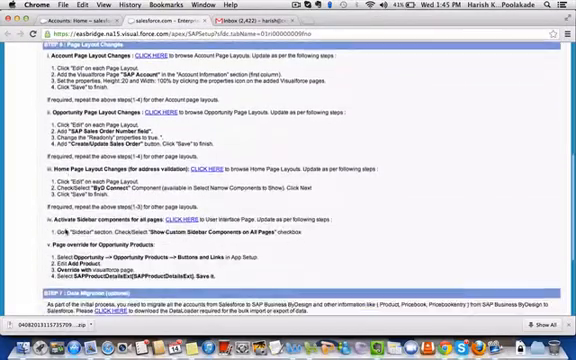
scroll(62, 232, "down", 3)
scroll(62, 232, "down", 2)
scroll(66, 230, "up", 10)
scroll(66, 230, "up", 5)
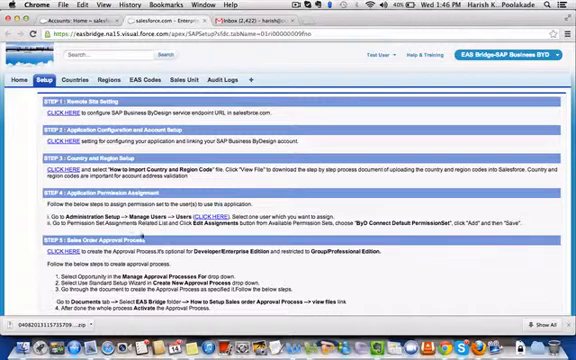
scroll(135, 234, "down", 3)
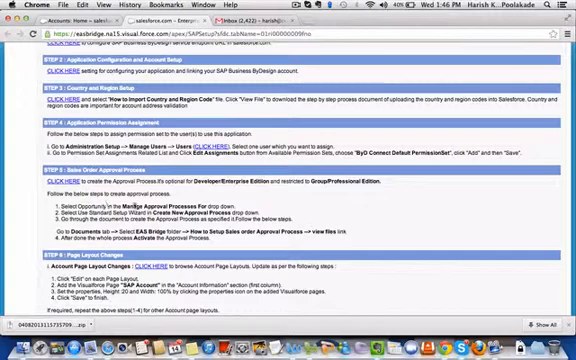
scroll(62, 110, "down", 3)
scroll(62, 110, "down", 1)
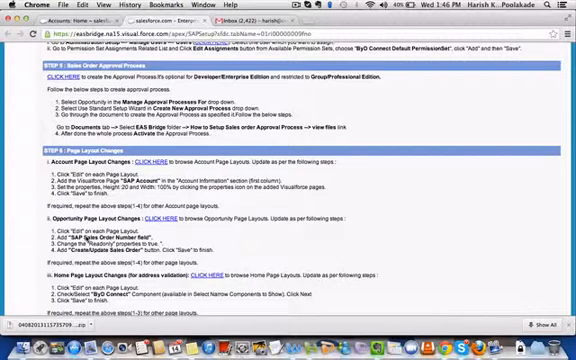
scroll(92, 237, "down", 5)
scroll(92, 237, "down", 5)
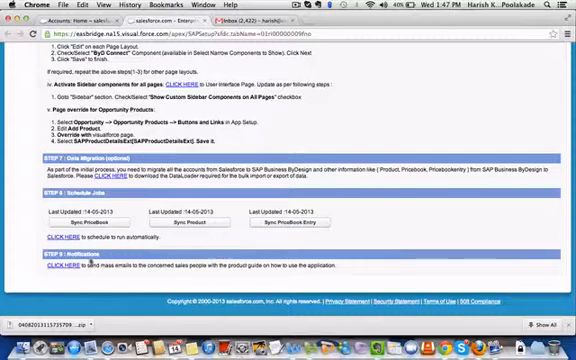
scroll(103, 145, "up", 10)
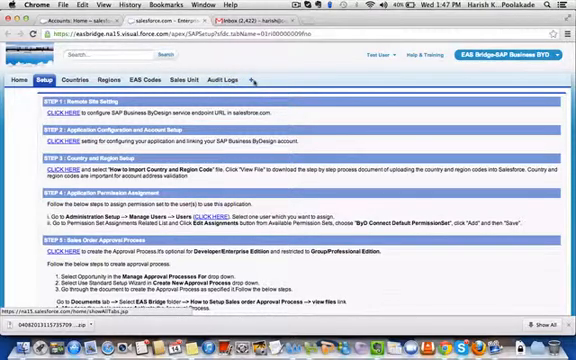
- Go to the Accounts home page via the All Tabs list
left_click(251, 80)
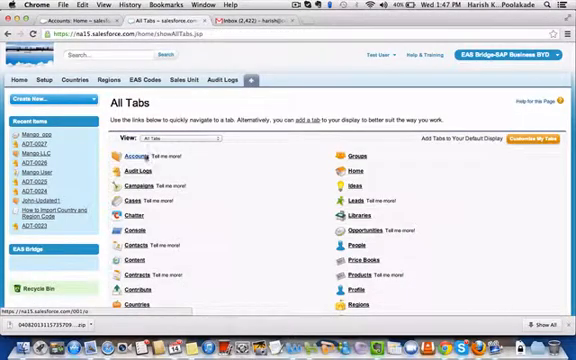
left_click(136, 156)
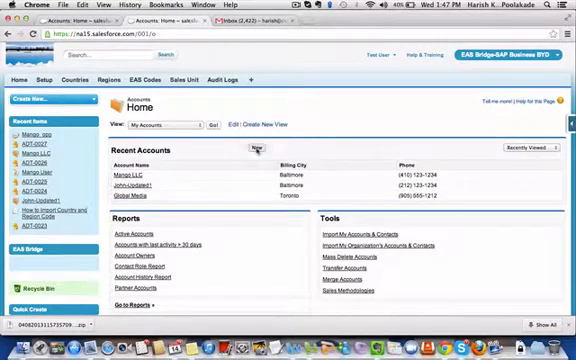
left_click(256, 148)
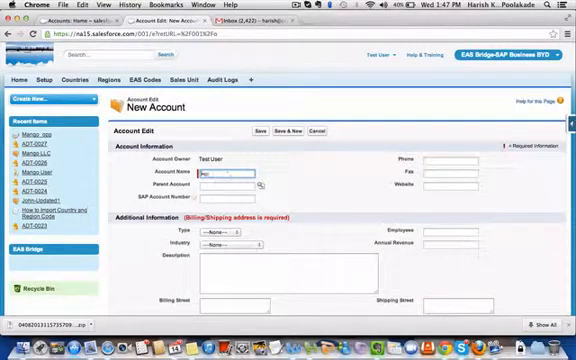
type("ples LLC")
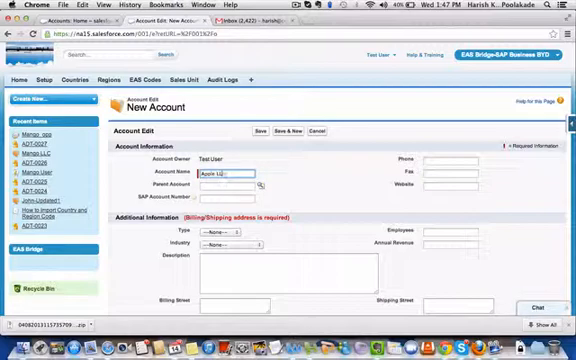
key("Tab")
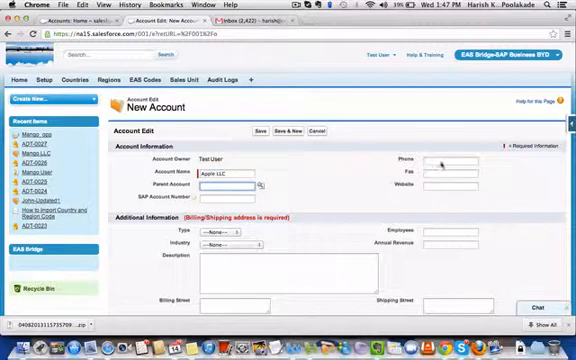
left_click(441, 161)
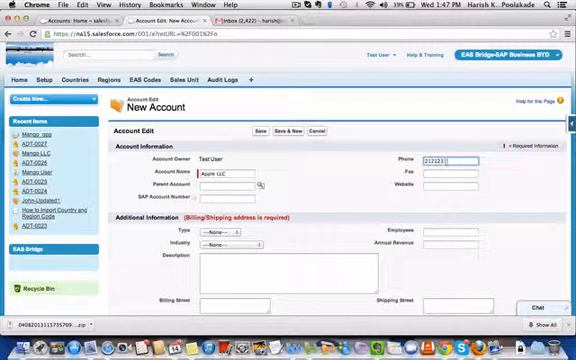
key("Tab")
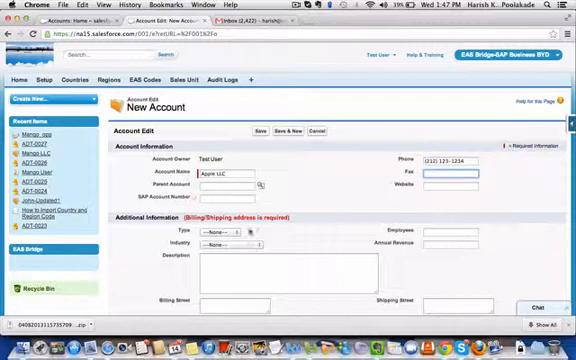
scroll(200, 215, "down", 3)
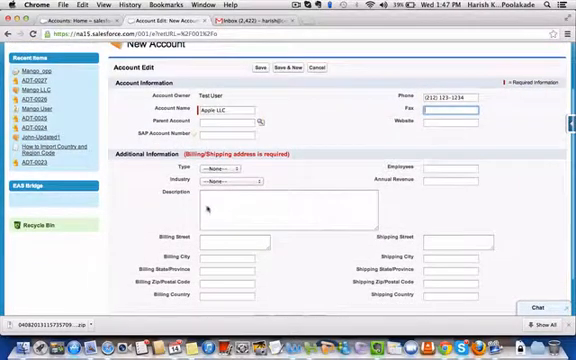
scroll(205, 210, "down", 2)
left_click(222, 196)
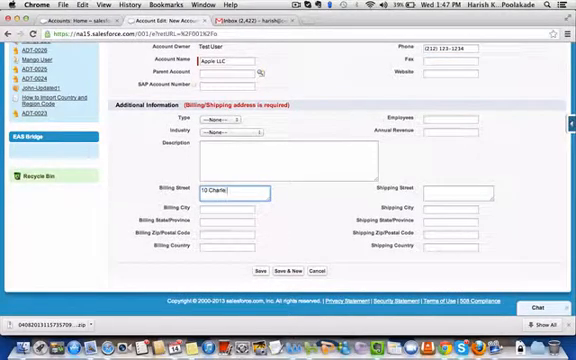
key("Tab")
type("Baltimore")
key("Tab")
type("MD")
key("Tab")
type("21201")
key("Tab")
type("US")
key("Tab")
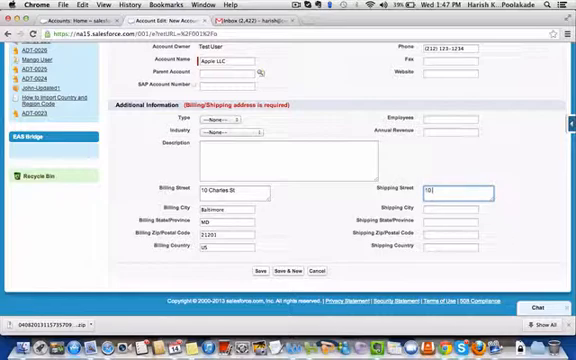
type("les ST")
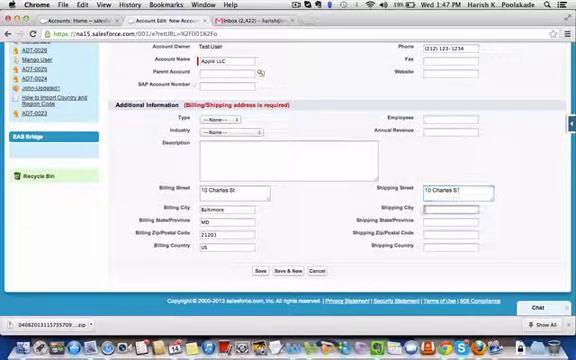
key("Tab")
type("Baltimore")
key("Tab")
type("MD")
key("Tab")
type("21201")
key("Tab")
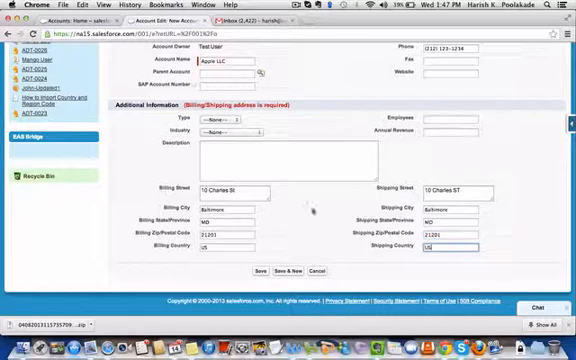
- Save the Apple LLC account so it receives SAP Account Number 10000032
left_click(261, 270)
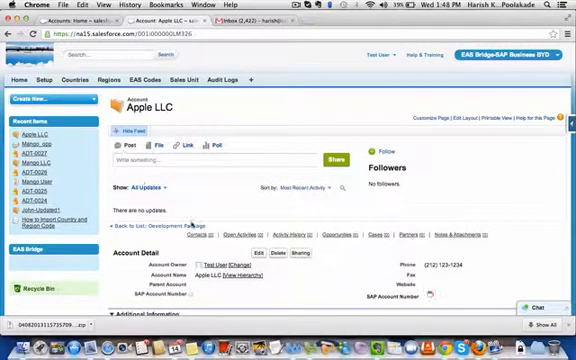
scroll(150, 180, "down", 2)
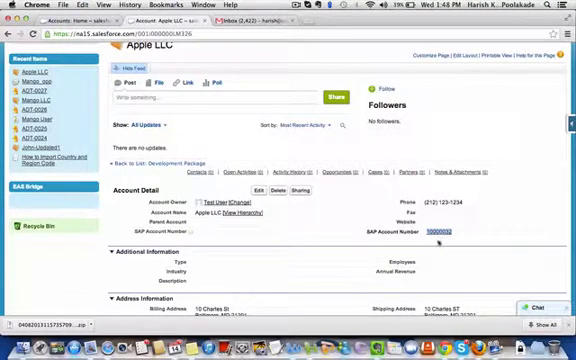
- Search SAP Business ByDesign for account number 10000032 in all categories
key("super+Tab")
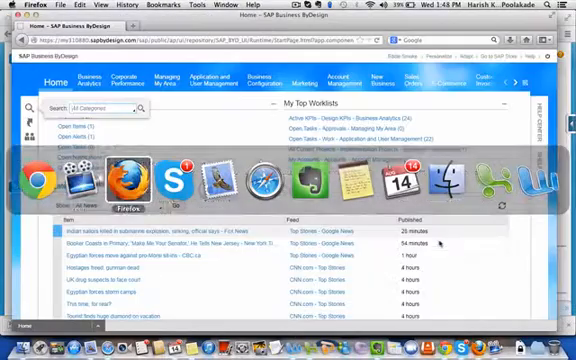
left_click(90, 108)
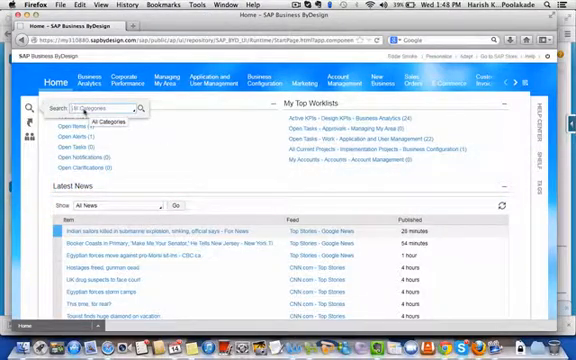
type("1000032")
key("Return")
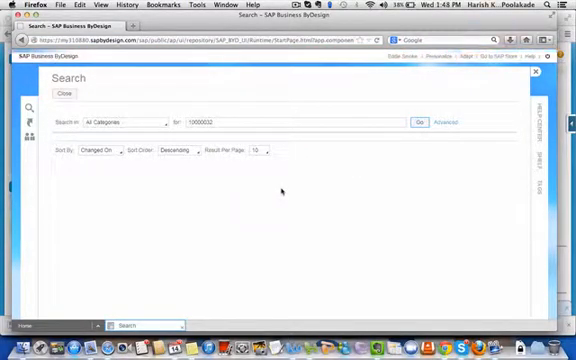
- Start a new opportunity App_opp for Apple LLC with today's date as close date
key("super+Tab")
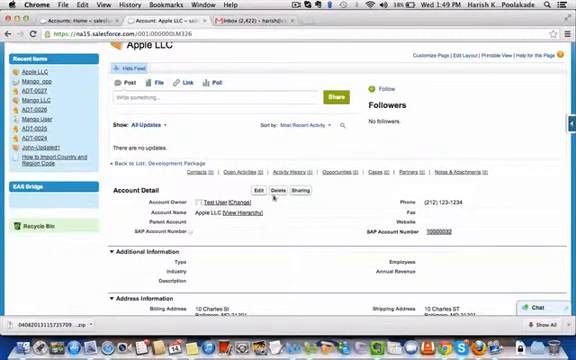
scroll(232, 240, "down", 3)
scroll(232, 240, "down", 3)
scroll(232, 240, "down", 3)
scroll(232, 240, "down", 2)
scroll(232, 246, "down", 3)
scroll(232, 246, "down", 2)
left_click(267, 172)
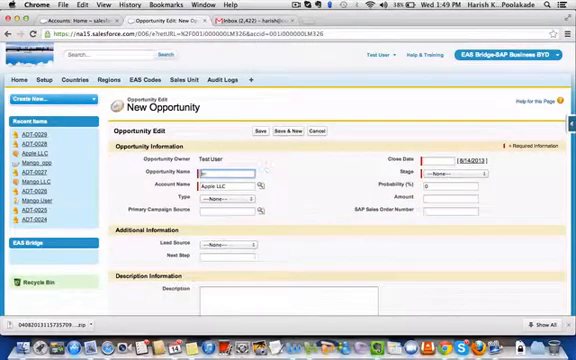
type("Apple_opp")
key("Tab")
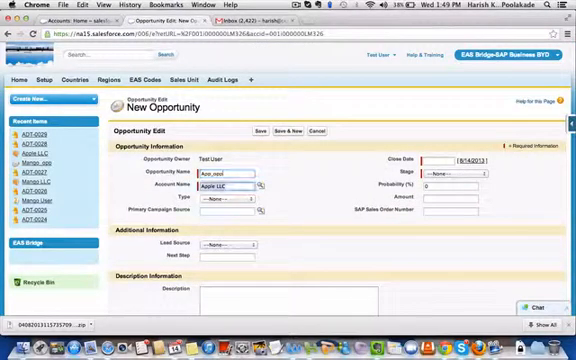
left_click(472, 160)
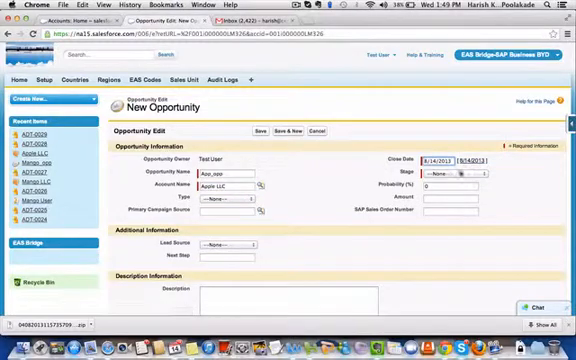
- Set the opportunity stage to Closed Won and save it
left_click(455, 173)
left_click(448, 238)
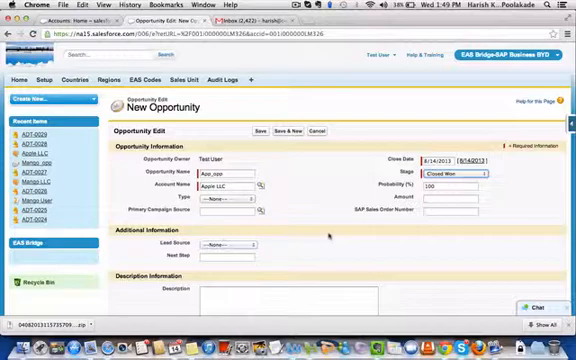
left_click(259, 131)
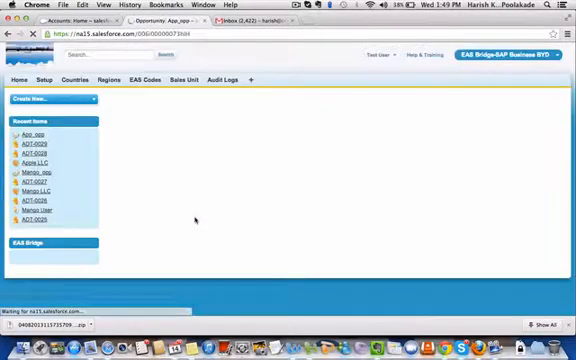
scroll(195, 220, "down", 5)
scroll(152, 247, "down", 3)
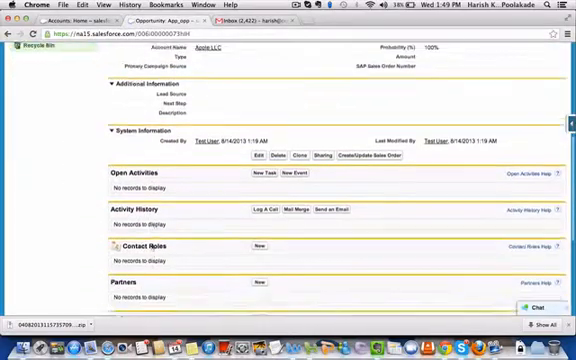
scroll(152, 247, "down", 3)
scroll(168, 247, "down", 3)
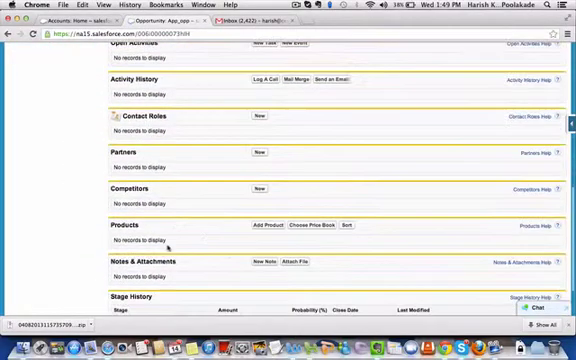
- Add the Combi 190 product to the App_opp opportunity
left_click(266, 225)
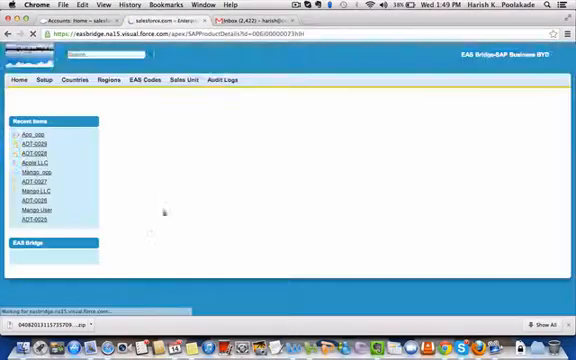
scroll(173, 263, "down", 3)
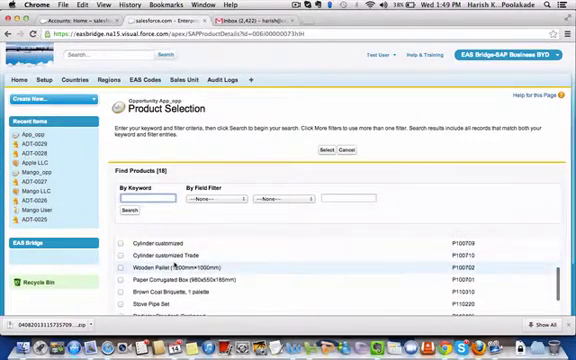
scroll(143, 267, "up", 2)
left_click(120, 248)
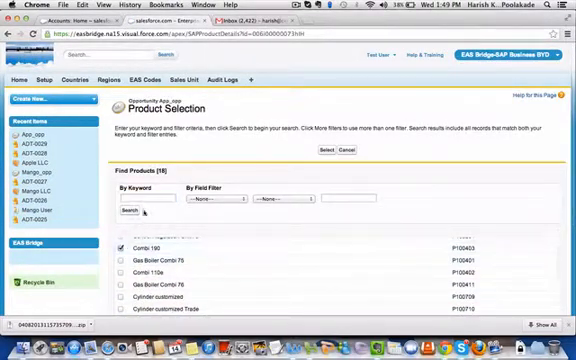
left_click(326, 150)
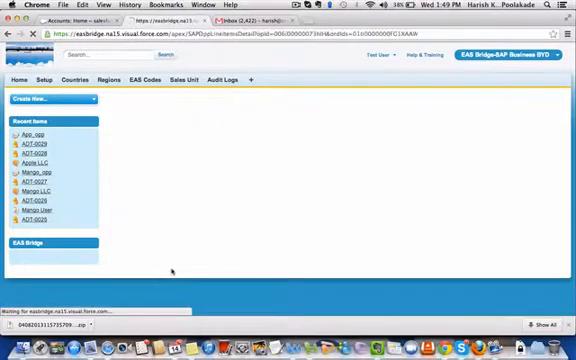
- Set the Combi 190 quantity to 20 and save the line item for $24,580.00
left_click(197, 182)
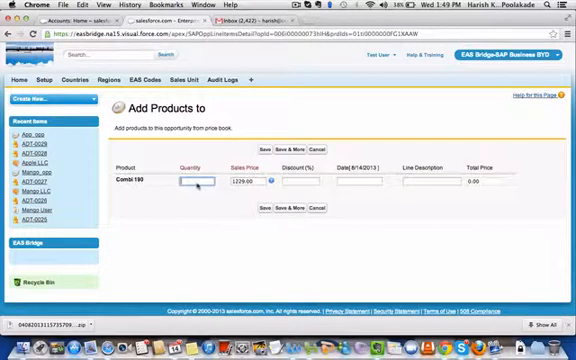
type("20")
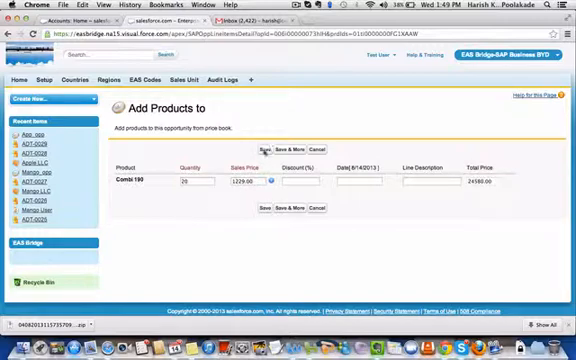
left_click(265, 150)
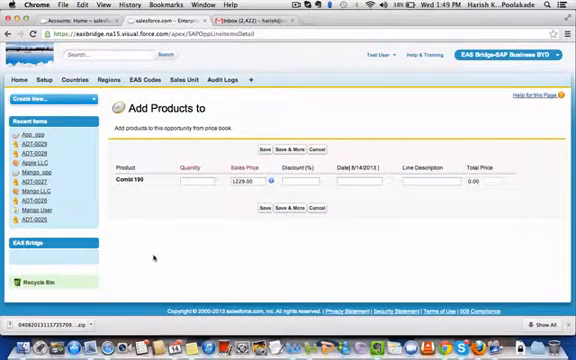
left_click(197, 182)
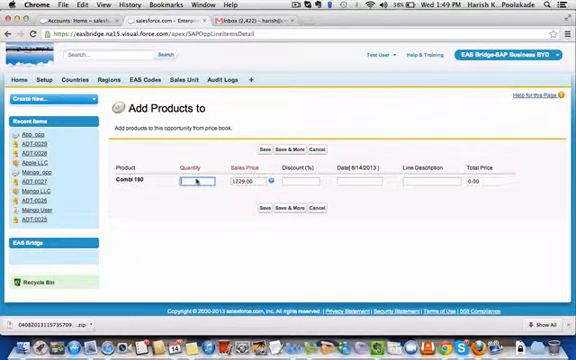
type("20")
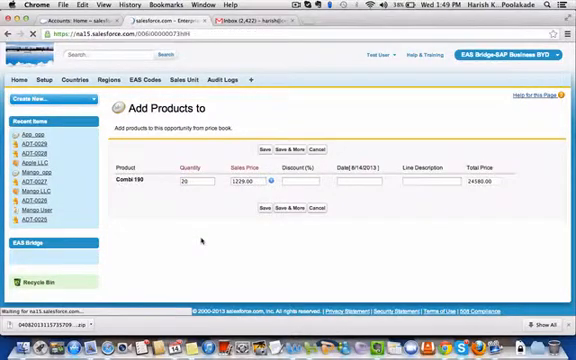
scroll(160, 240, "down", 5)
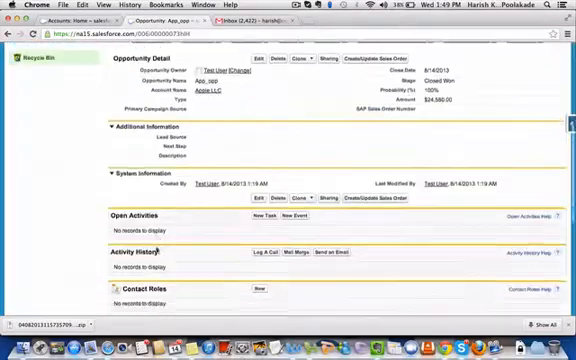
scroll(155, 228, "down", 5)
scroll(155, 228, "down", 4)
scroll(155, 228, "down", 2)
scroll(155, 228, "up", 12)
scroll(155, 228, "up", 1)
scroll(240, 190, "down", 3)
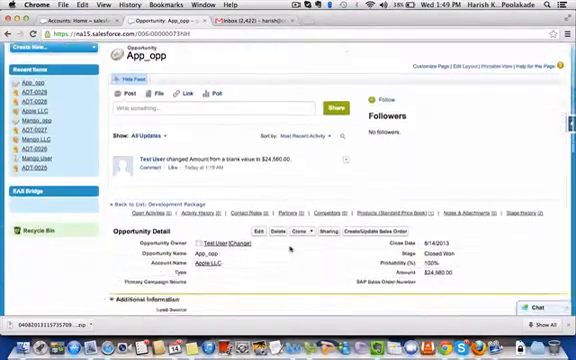
scroll(300, 185, "down", 3)
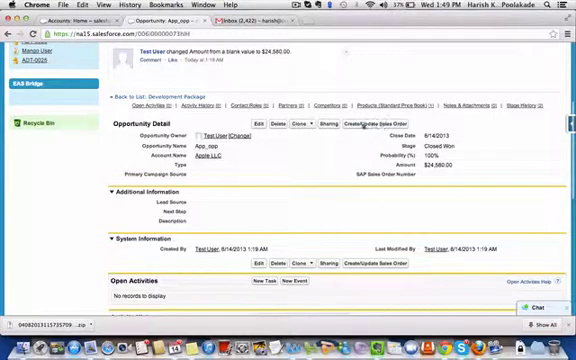
key("super+Tab")
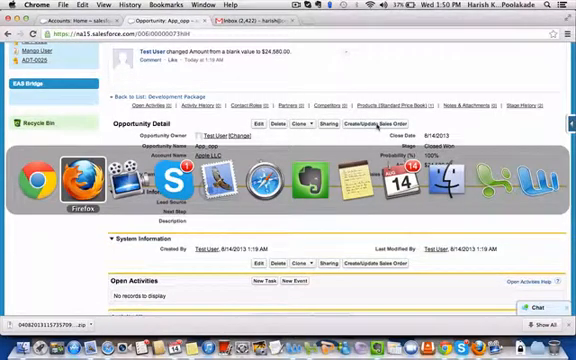
key("super+Tab")
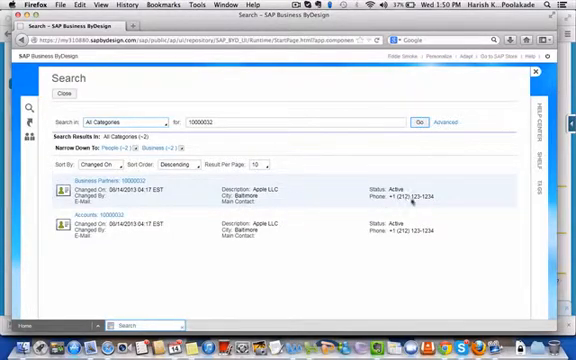
key("super+Tab")
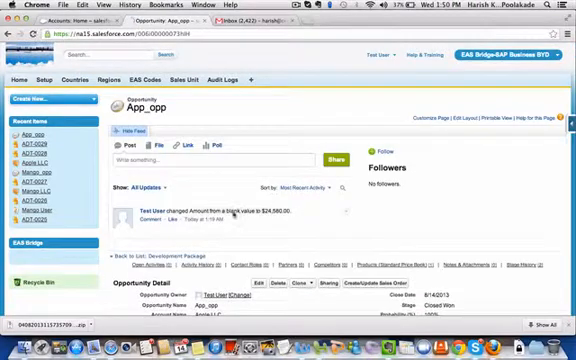
scroll(234, 214, "down", 3)
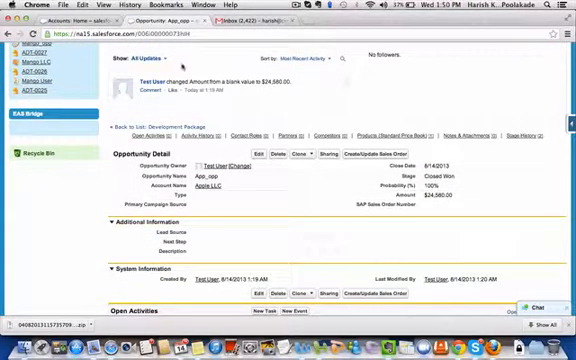
- Reload App_opp to show synced SAP Sales Order Number 1852, then switch to SAP ByDesign
key("super+Tab")
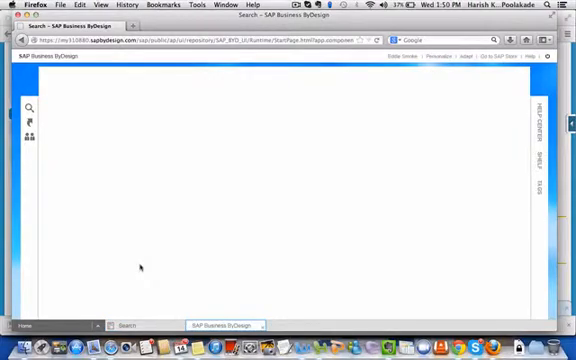
key("super+Tab")
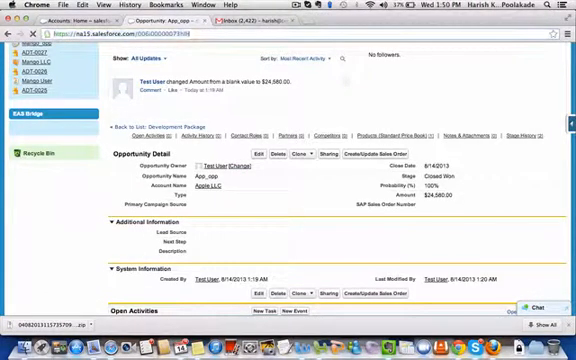
key("super+r")
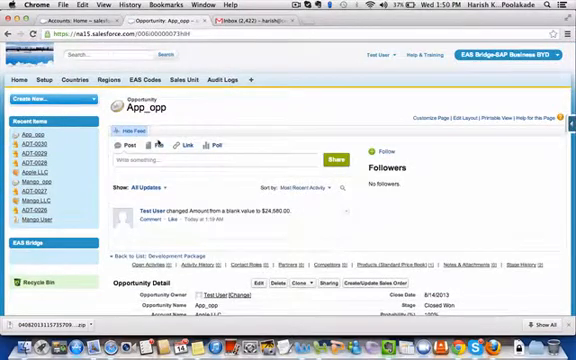
scroll(158, 143, "down", 5)
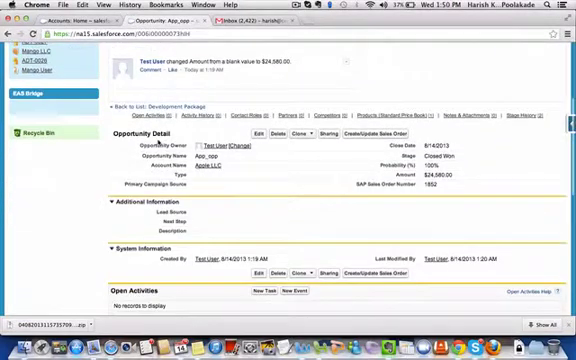
double_click(432, 184)
key("super+Tab")
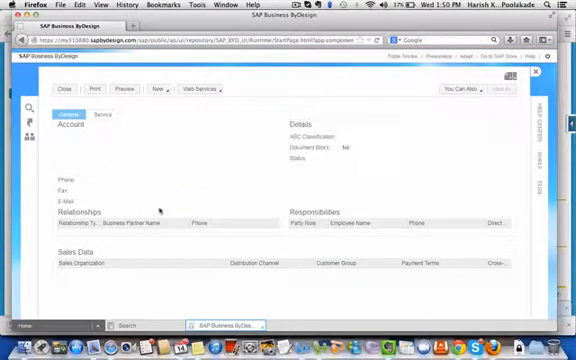
scroll(139, 230, "down", 3)
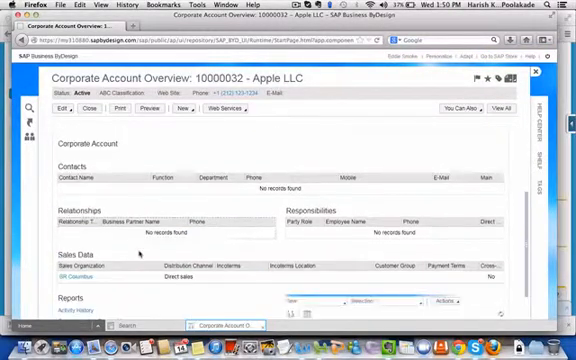
scroll(139, 255, "down", 2)
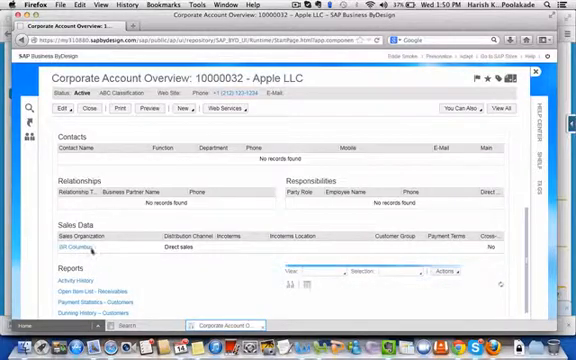
scroll(189, 268, "up", 3)
scroll(189, 268, "down", 3)
- Review the BR Columbus sales organization details of the Apple LLC corporate account
left_click(76, 248)
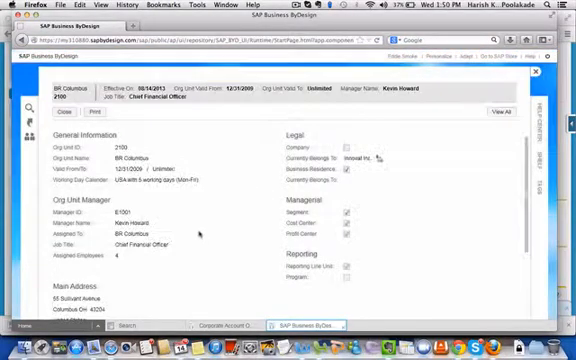
scroll(199, 234, "down", 3)
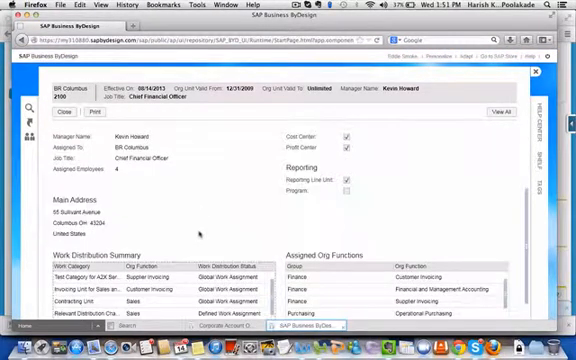
scroll(199, 234, "down", 1)
scroll(199, 234, "up", 3)
scroll(206, 221, "up", 2)
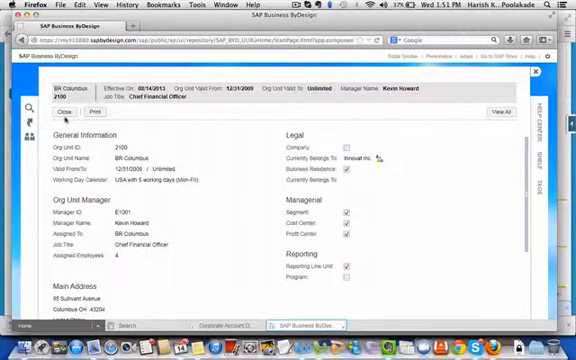
left_click(65, 112)
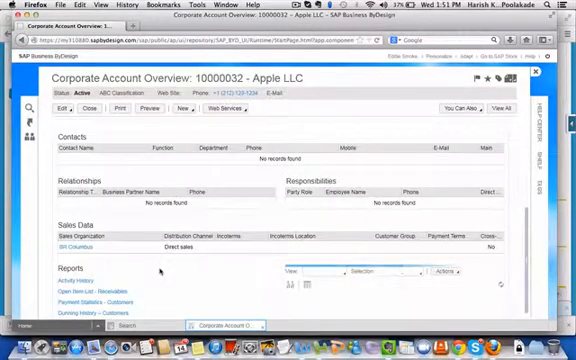
scroll(160, 271, "up", 3)
scroll(160, 271, "down", 3)
scroll(160, 271, "down", 2)
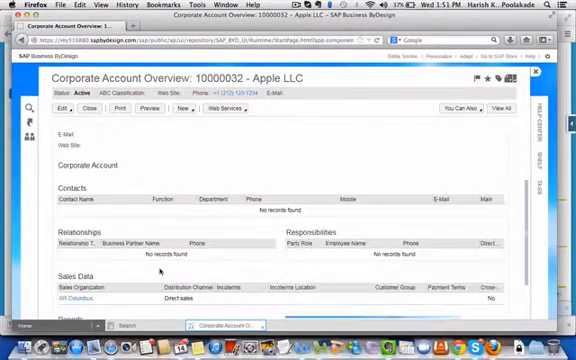
scroll(160, 271, "down", 1)
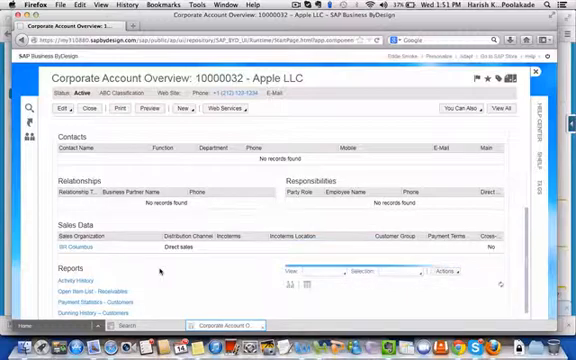
scroll(160, 271, "up", 3)
scroll(160, 271, "up", 3)
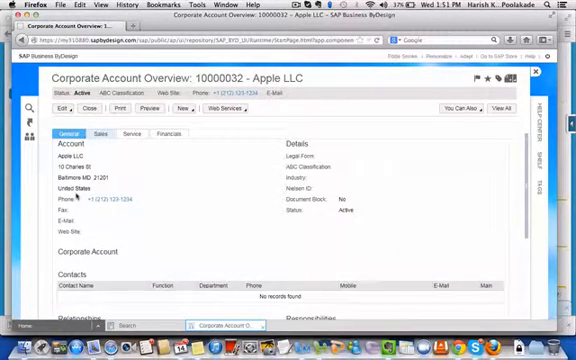
- Show Apple LLC's sales history listing order 1852 for 20 Combi 190
left_click(100, 133)
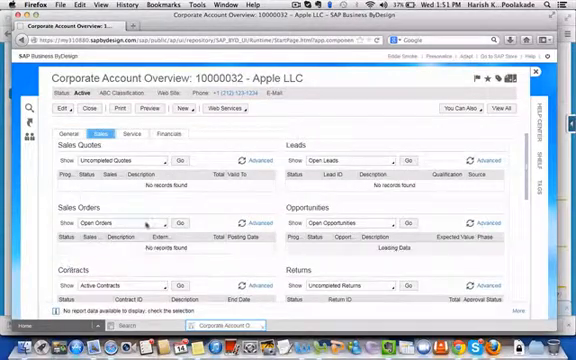
scroll(147, 224, "down", 5)
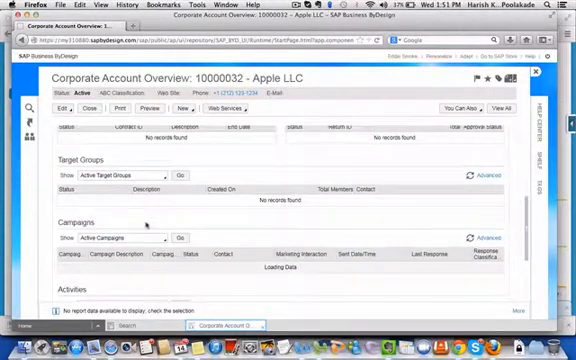
scroll(147, 224, "down", 3)
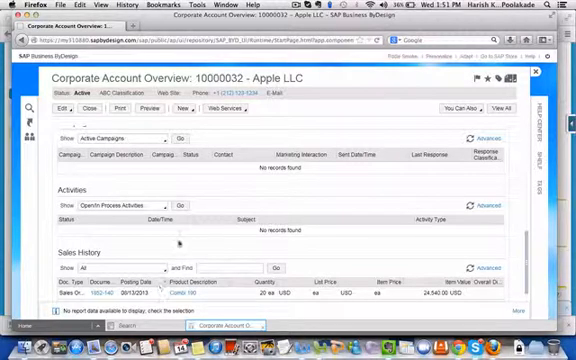
- Back on the Salesforce opportunity, exit inline edit leaving SAP Sales Order Number 1852
key("super+Tab")
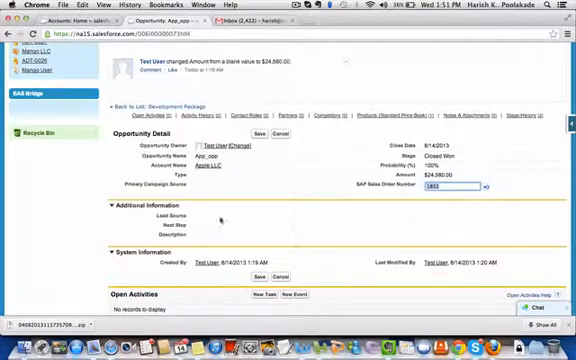
left_click(454, 100)
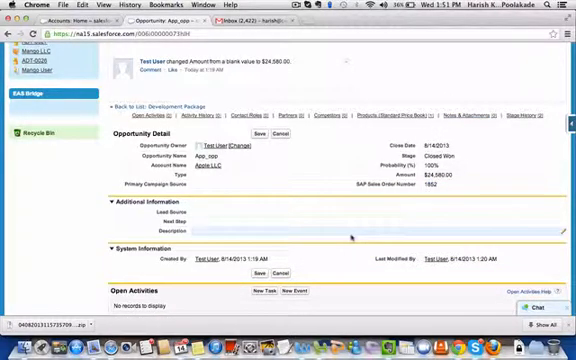
scroll(332, 210, "up", 5)
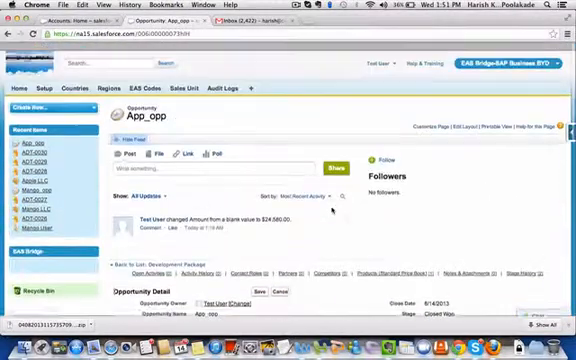
scroll(332, 210, "down", 4)
scroll(332, 210, "down", 4)
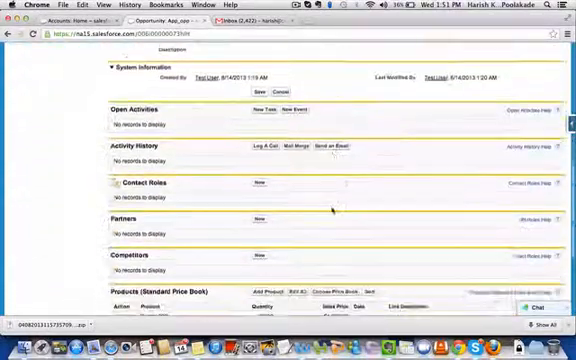